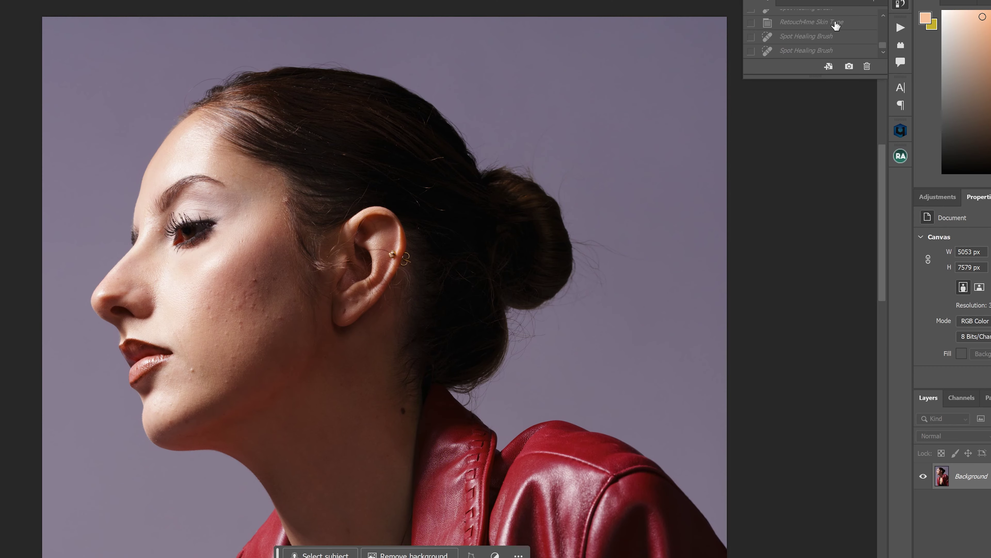
# Return the portrait to its Retouch4me Skin Tone state in History.
pyautogui.click(836, 23)
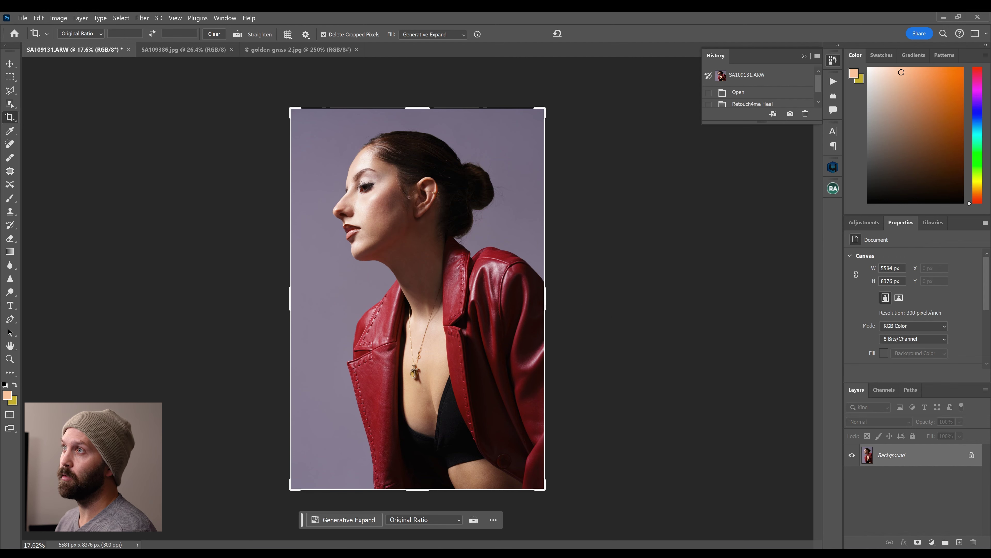
# Duplicate the portrait to Layer 1 and apply Retouch4me Mattifier to the copy.
pyautogui.hotkey('ctrl', 'j')
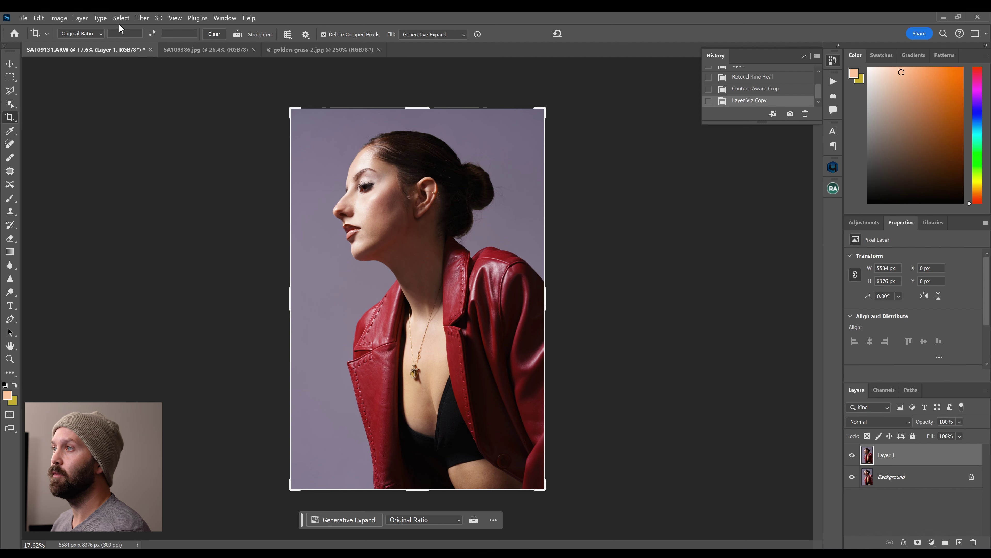
pyautogui.click(142, 18)
pyautogui.moveTo(196, 238)
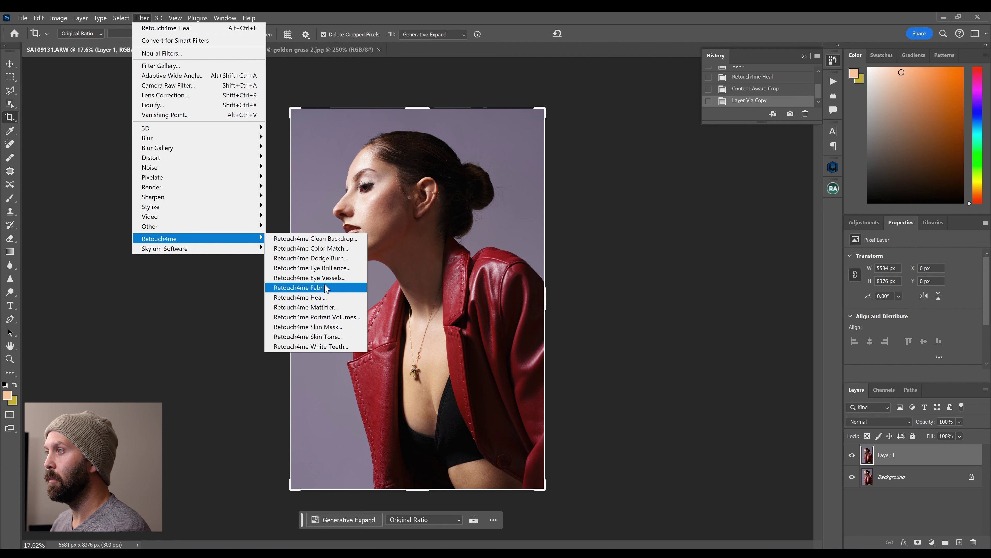
pyautogui.click(330, 307)
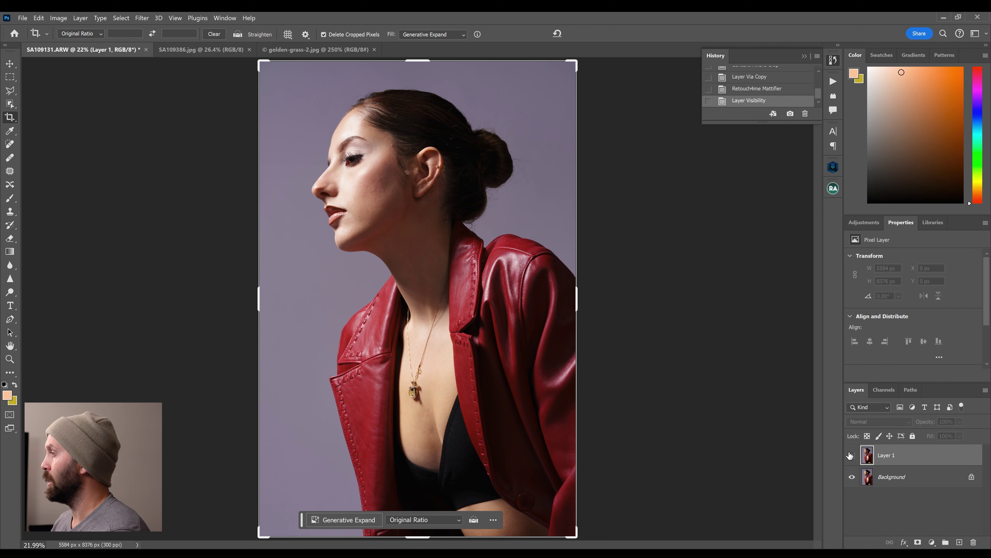
pyautogui.click(851, 457)
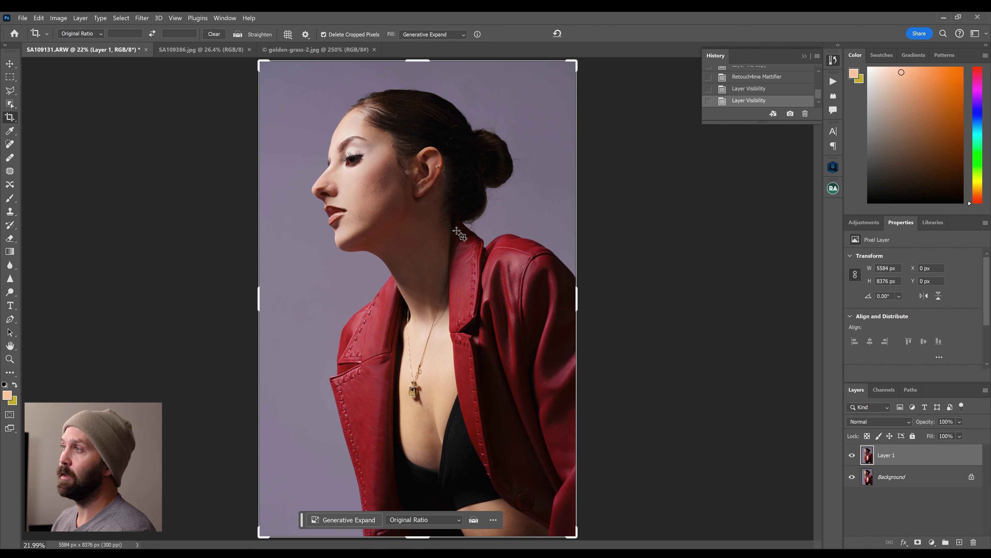
pyautogui.click(852, 455)
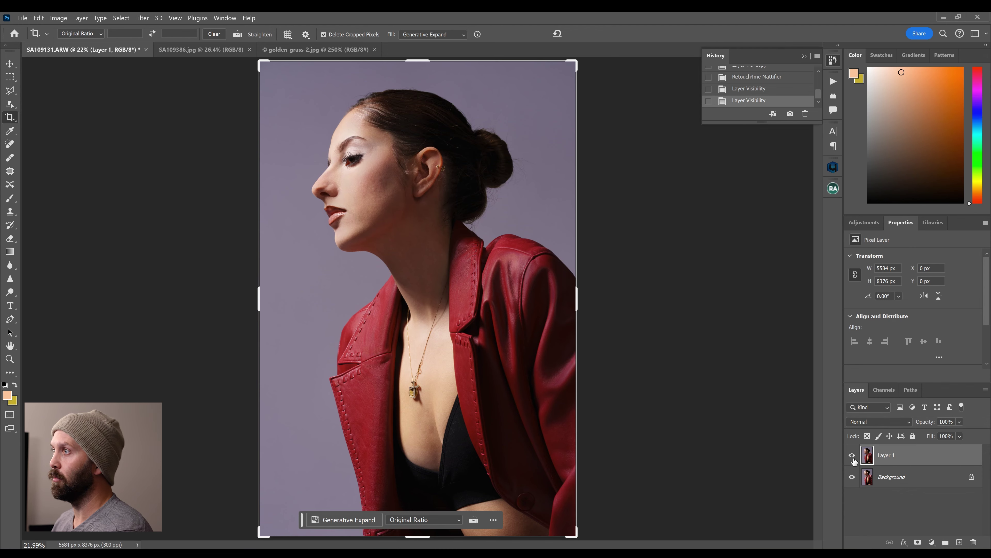
pyautogui.scroll(2, 366, 131)
pyautogui.scroll(6, 366, 130)
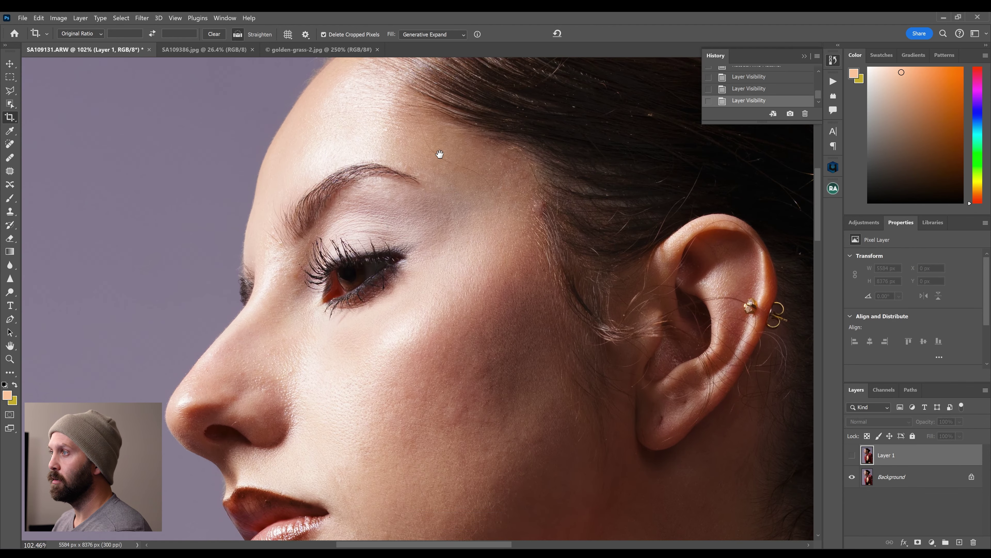
pyautogui.scroll(2, 439, 150)
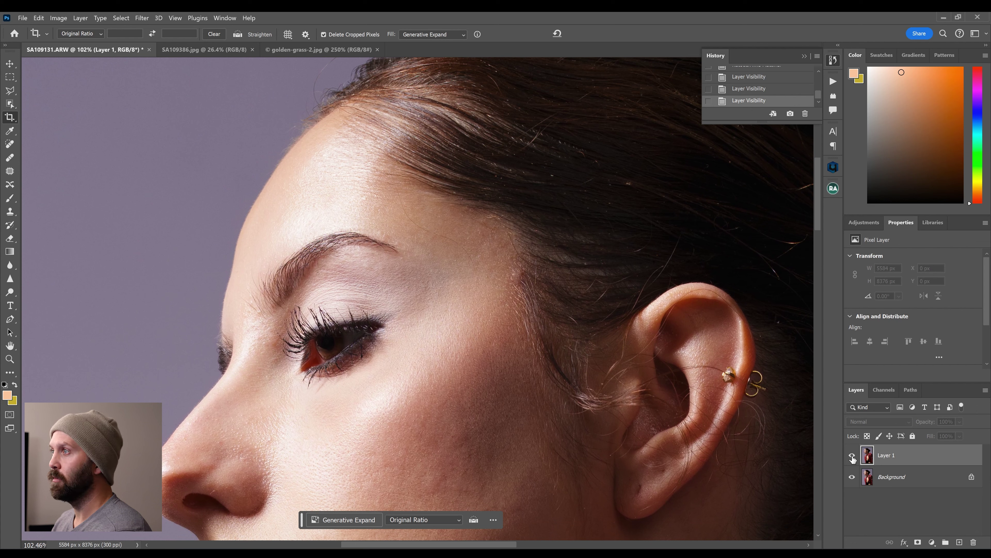
pyautogui.click(852, 456)
pyautogui.click(852, 455)
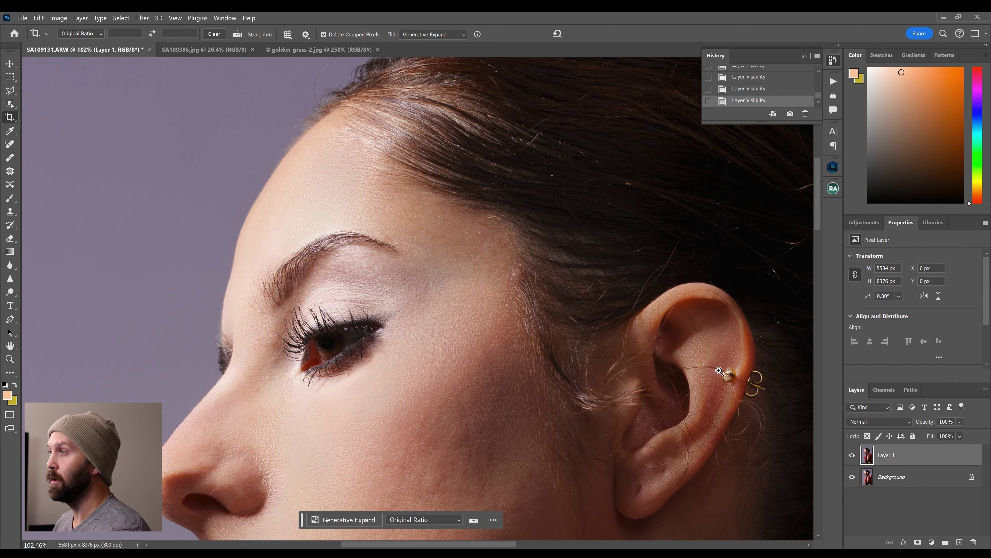
pyautogui.scroll(-8, 719, 370)
pyautogui.scroll(5, 565, 324)
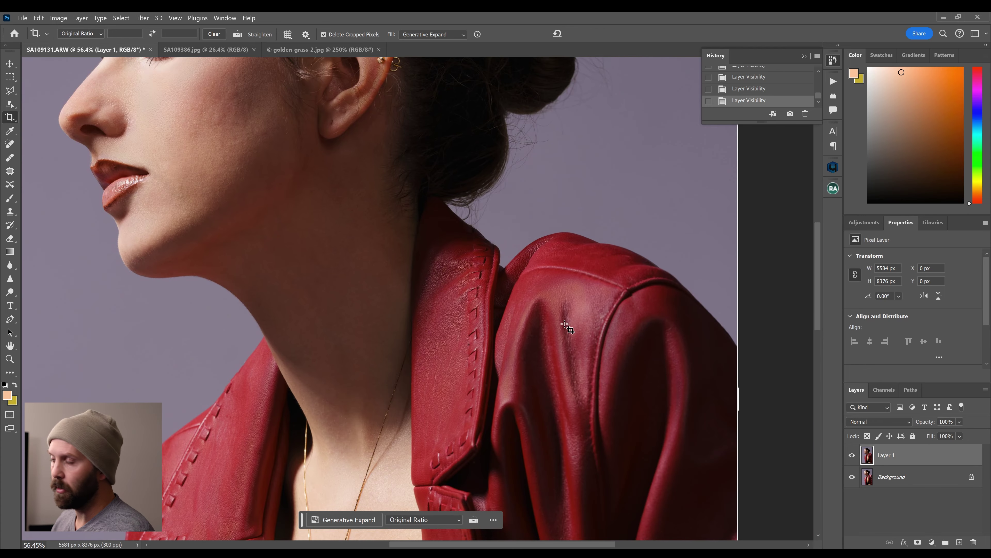
pyautogui.click(852, 457)
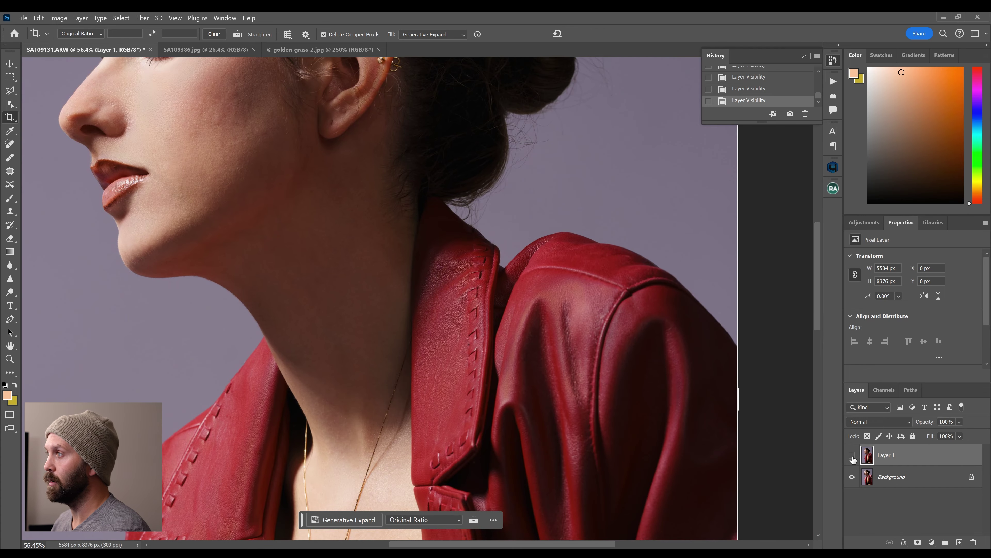
pyautogui.click(852, 456)
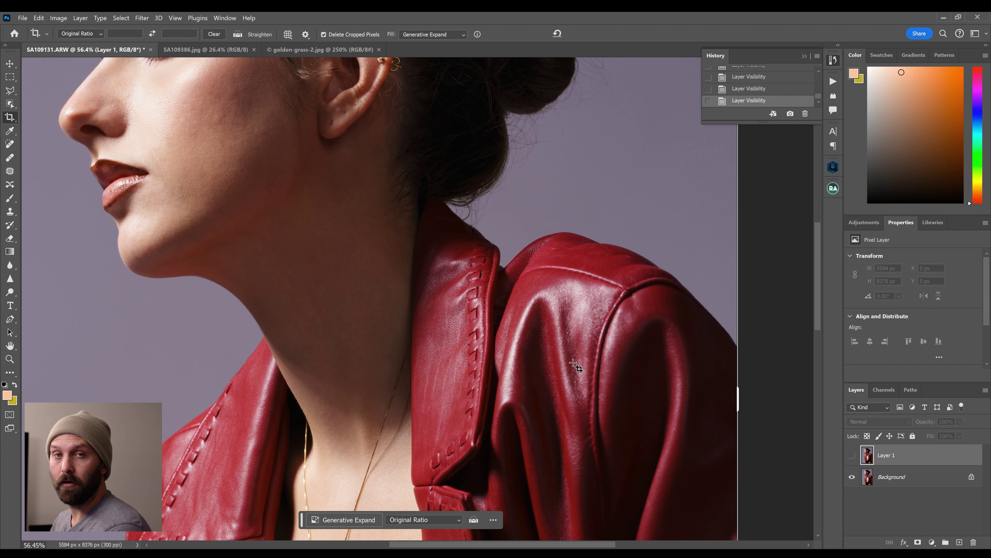
pyautogui.click(852, 455)
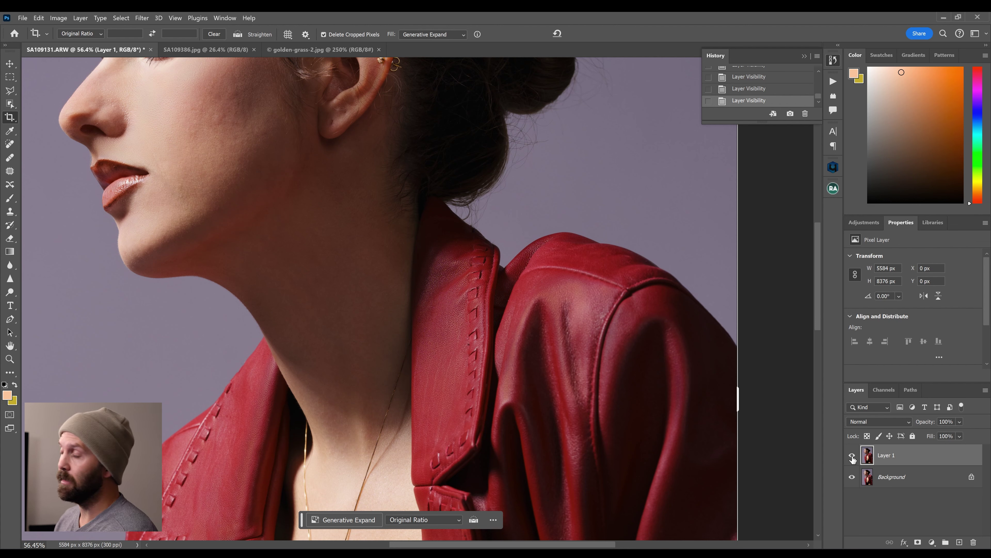
pyautogui.hotkey('ctrl', '0')
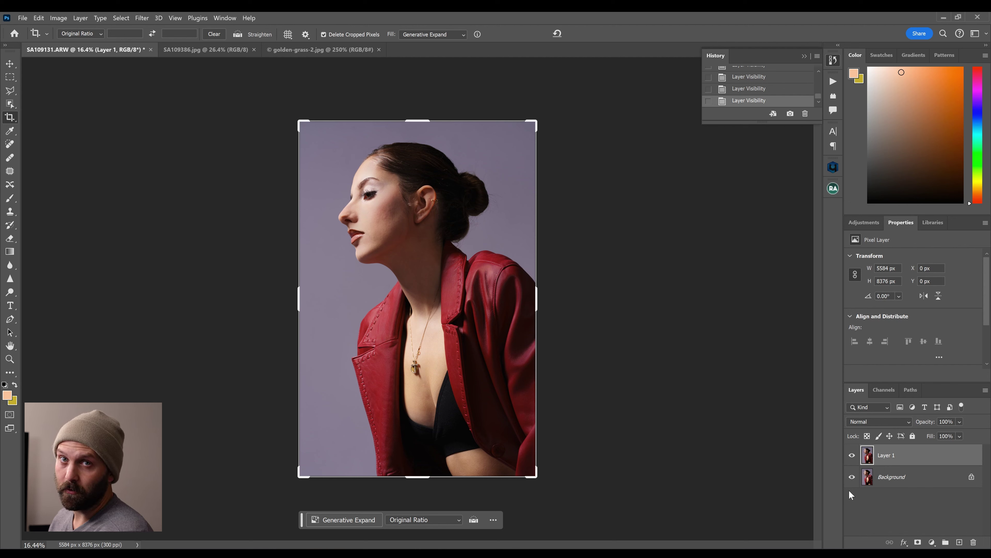
# Add a layer mask to Layer 0 and fill it with a Retouch4me Skin Mask at Sensitivity 100.
pyautogui.click(894, 476)
pyautogui.click(917, 542)
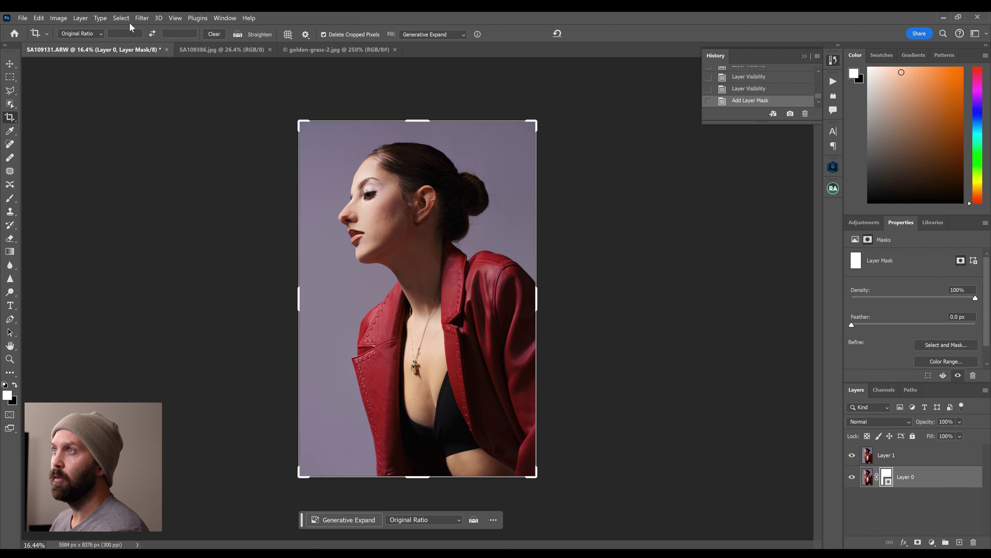
pyautogui.click(142, 18)
pyautogui.moveTo(205, 238)
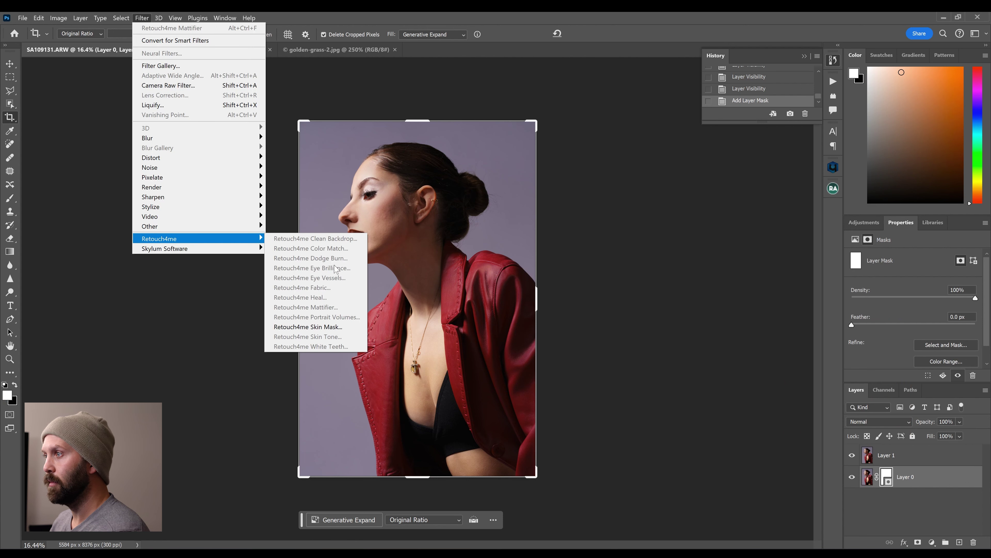
pyautogui.click(327, 329)
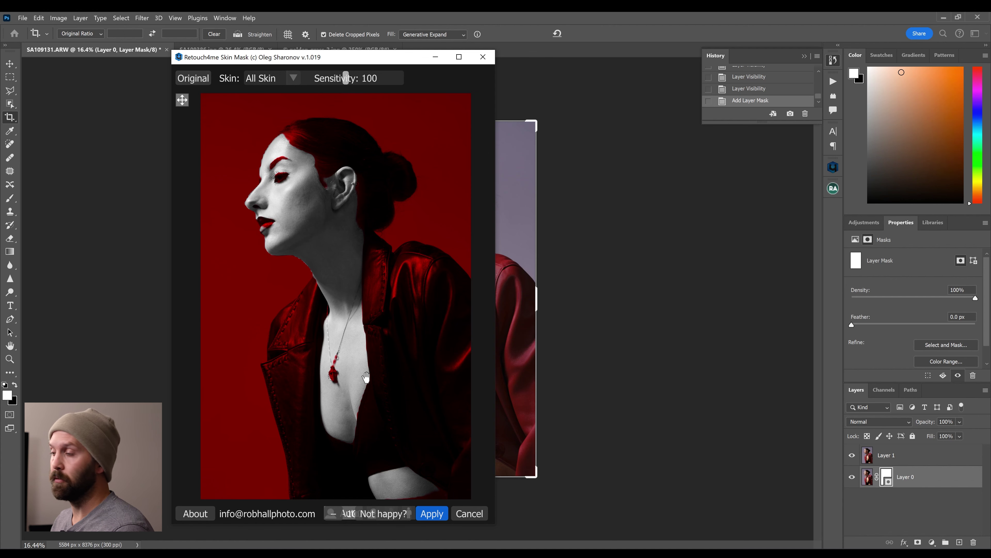
pyautogui.click(431, 513)
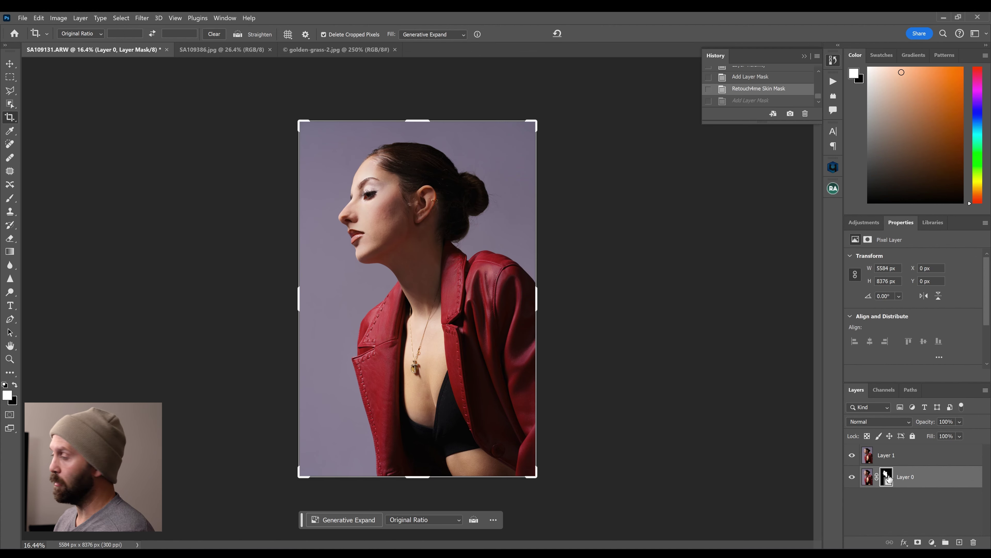
# Move the skin mask from Layer 0 onto Layer 1, then fit the portrait on screen.
pyautogui.moveTo(888, 480); pyautogui.dragTo(887, 455)
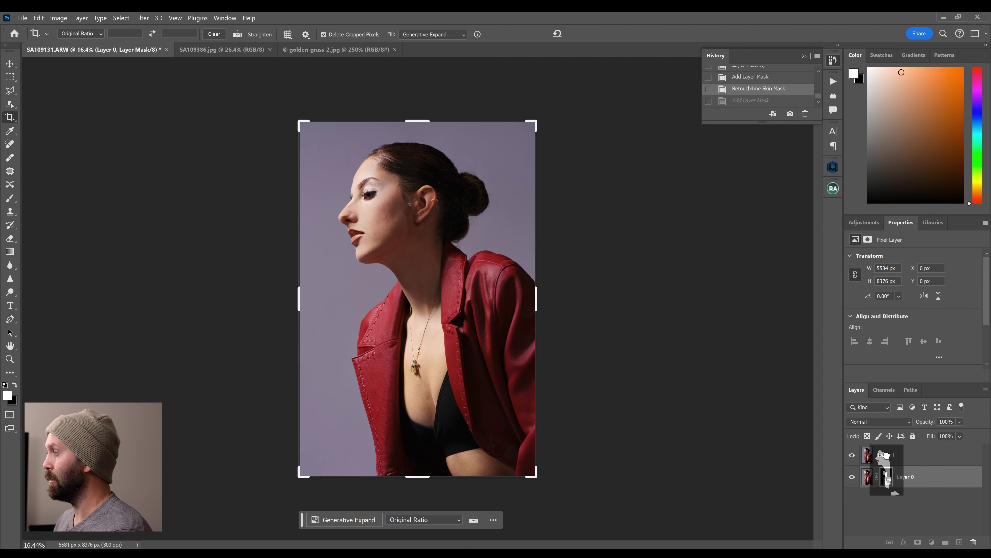
pyautogui.moveTo(887, 454); pyautogui.dragTo(886, 455)
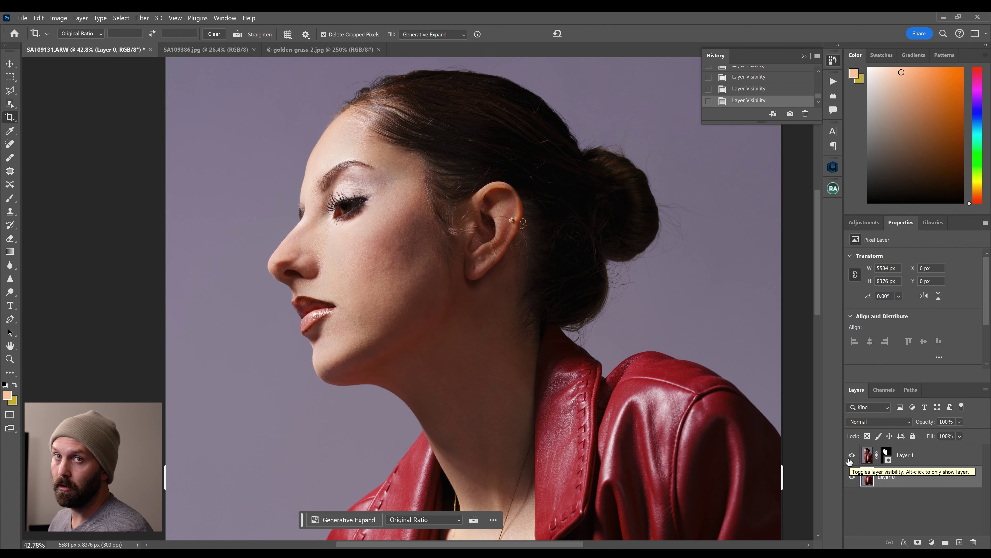
pyautogui.hotkey('ctrl', '0')
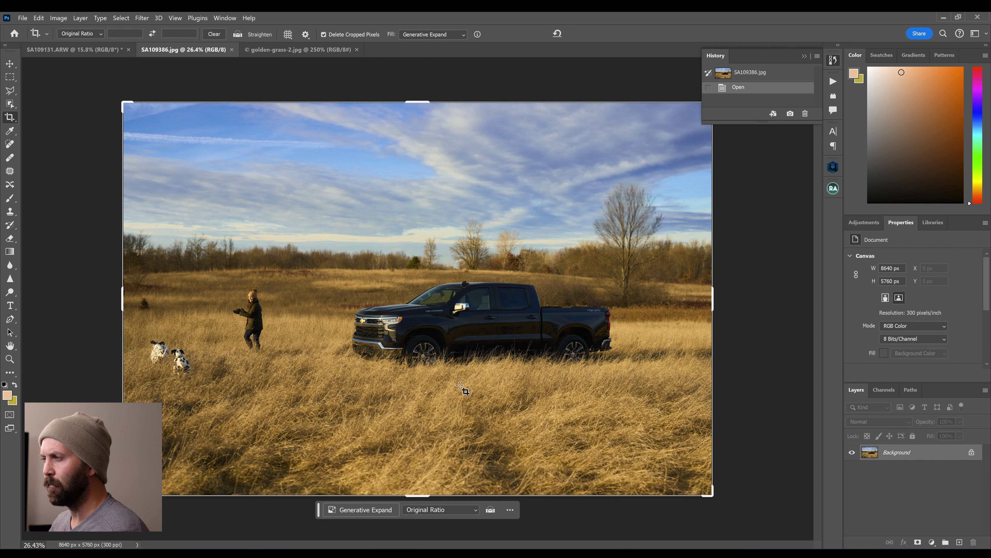
# Check the golden-grass-2.jpg reference, then duplicate the SA109386.jpg truck photo's layer.
pyautogui.click(292, 50)
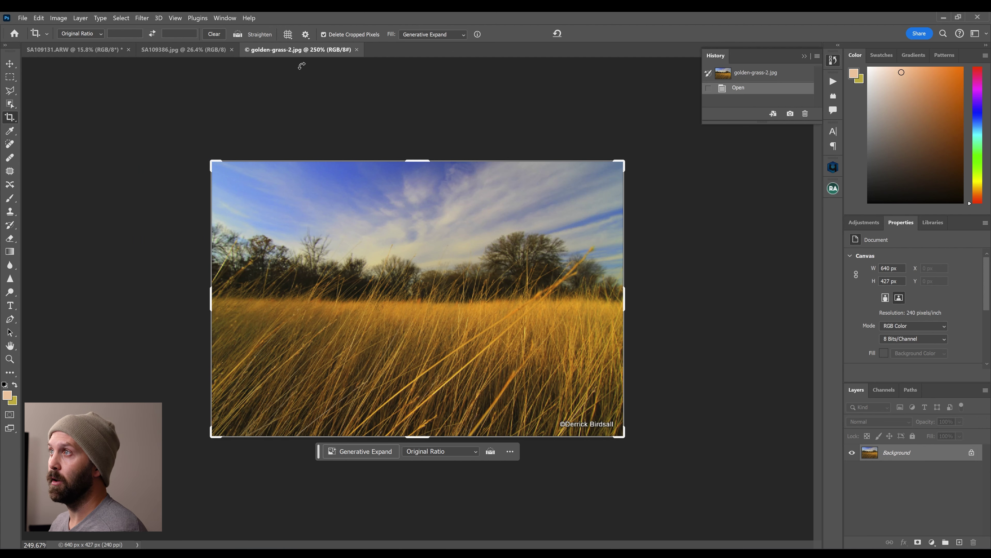
pyautogui.click(200, 52)
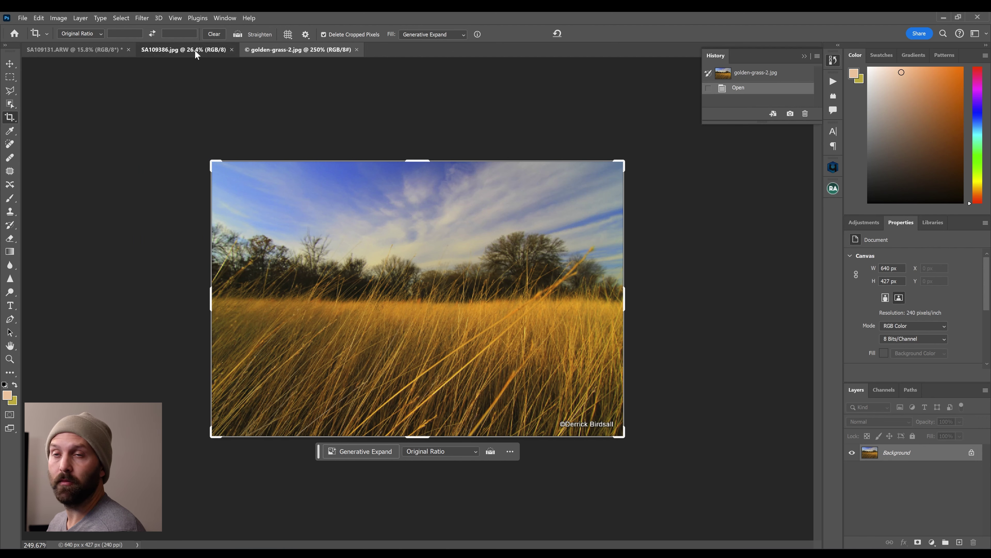
pyautogui.hotkey('ctrl', 'j')
# Color-match Layer 1 to golden-grass-2 with Retouch4me Color Match, Luminance lowered to 4.
pyautogui.click(142, 18)
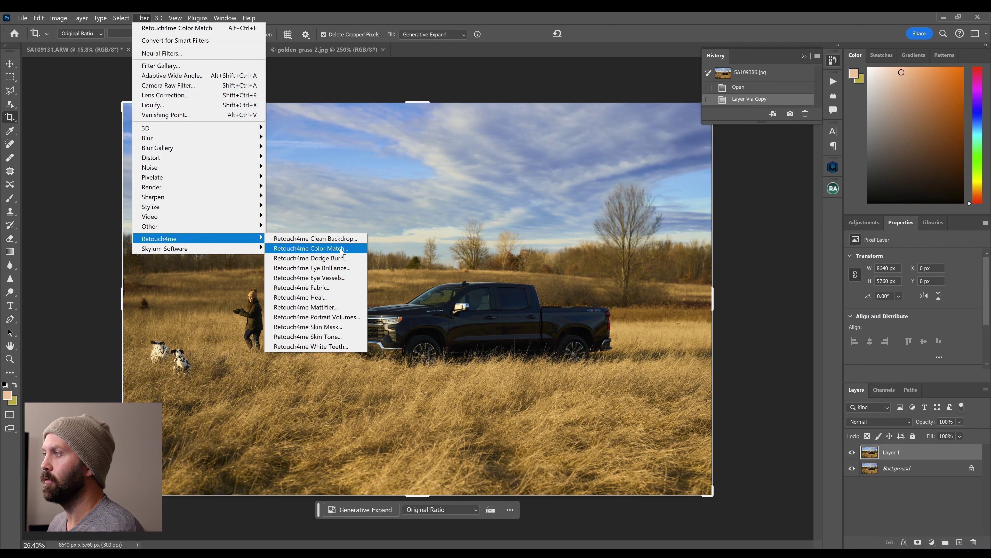
pyautogui.click(572, 250)
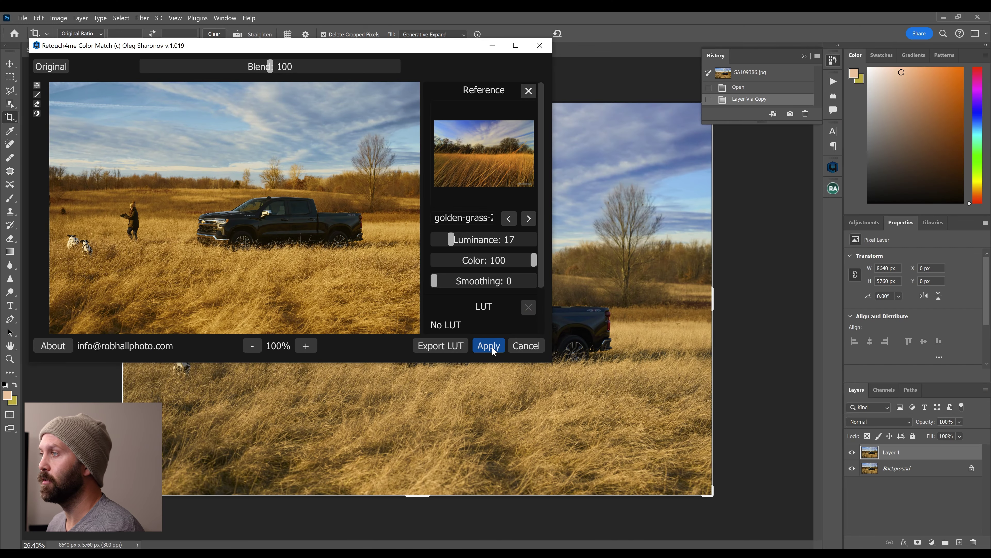
pyautogui.scroll(-1, 451, 228)
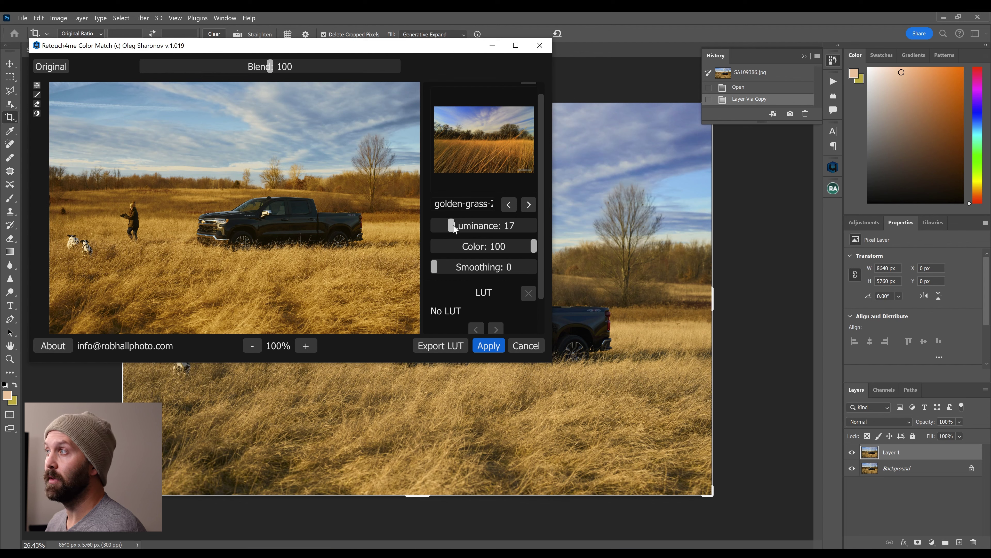
pyautogui.scroll(3, 455, 229)
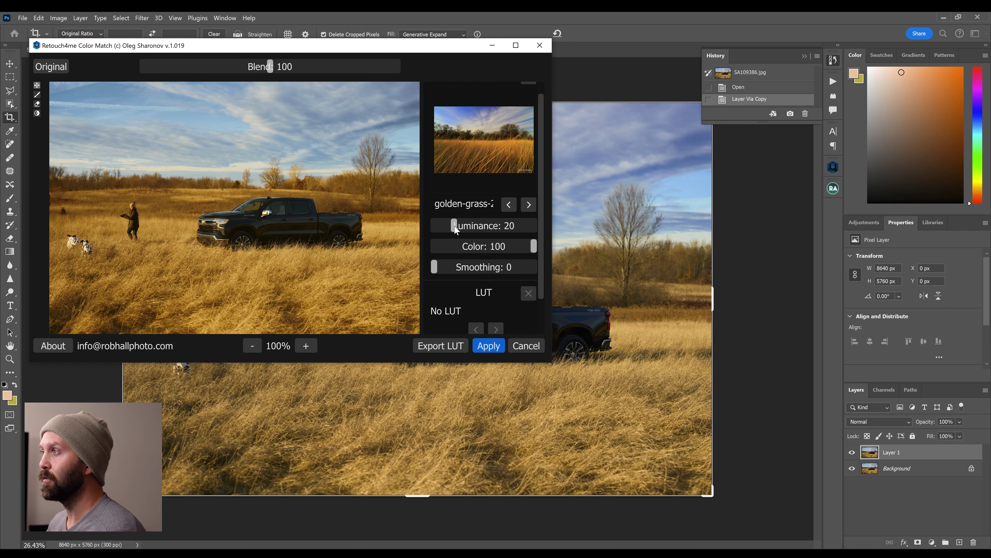
pyautogui.scroll(1, 542, 227)
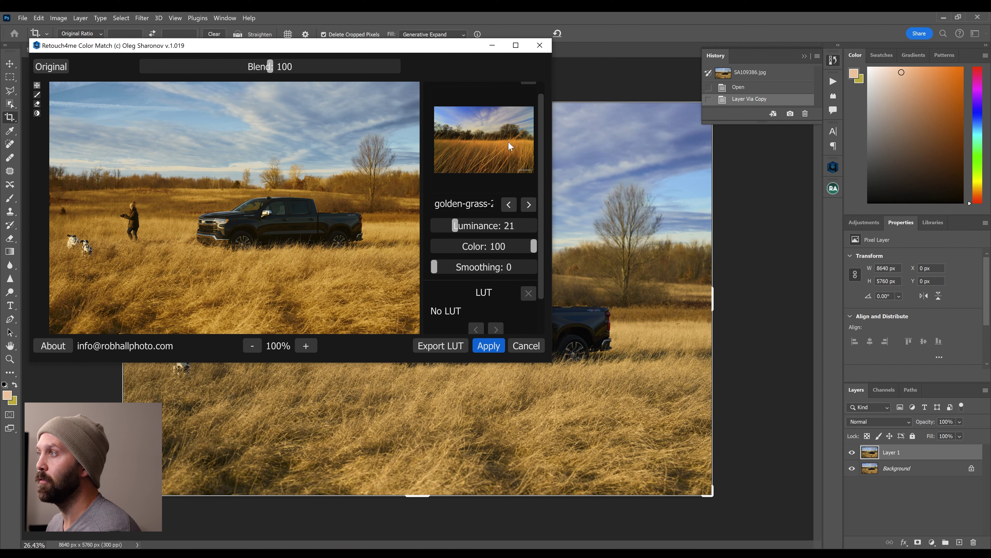
pyautogui.moveTo(457, 229); pyautogui.dragTo(539, 229)
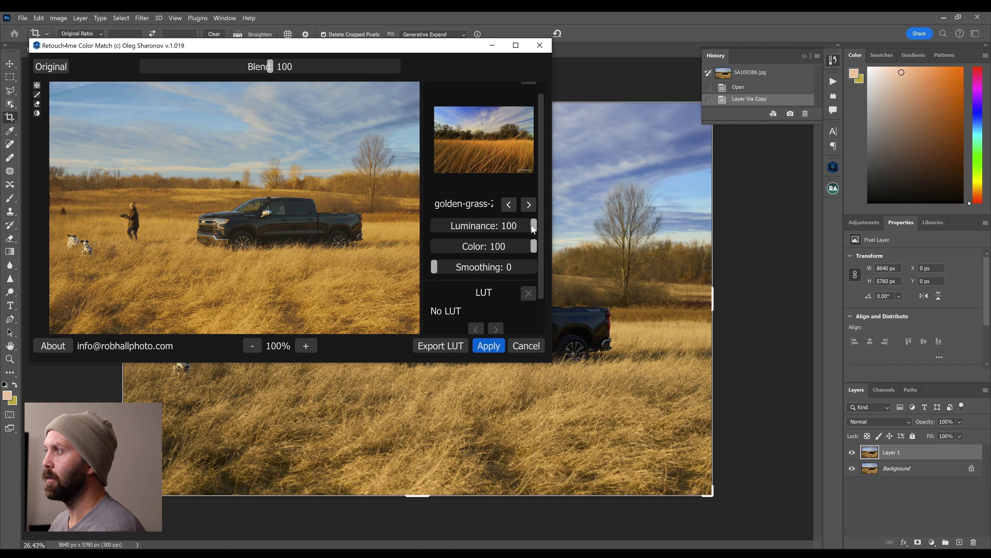
pyautogui.moveTo(534, 228); pyautogui.dragTo(464, 228)
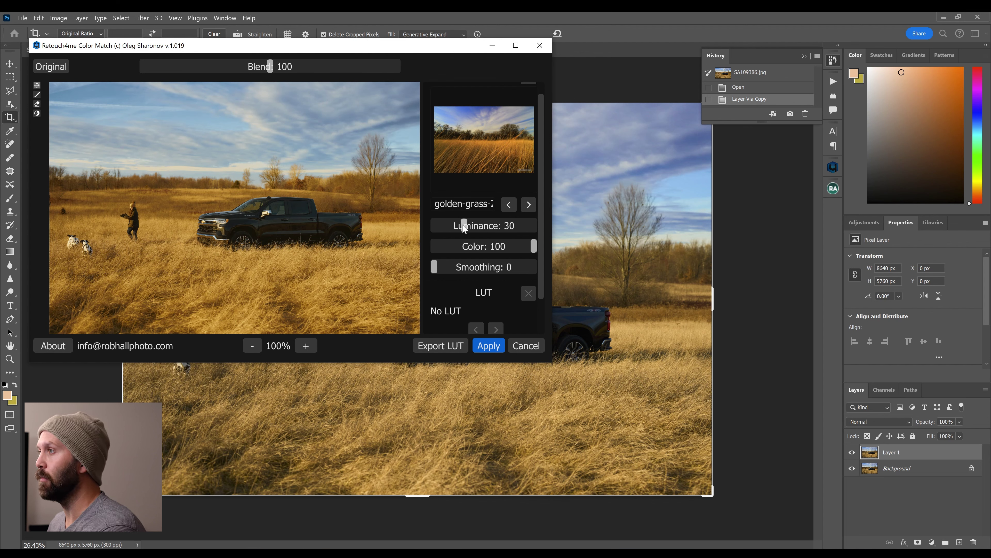
pyautogui.moveTo(444, 229); pyautogui.dragTo(438, 231)
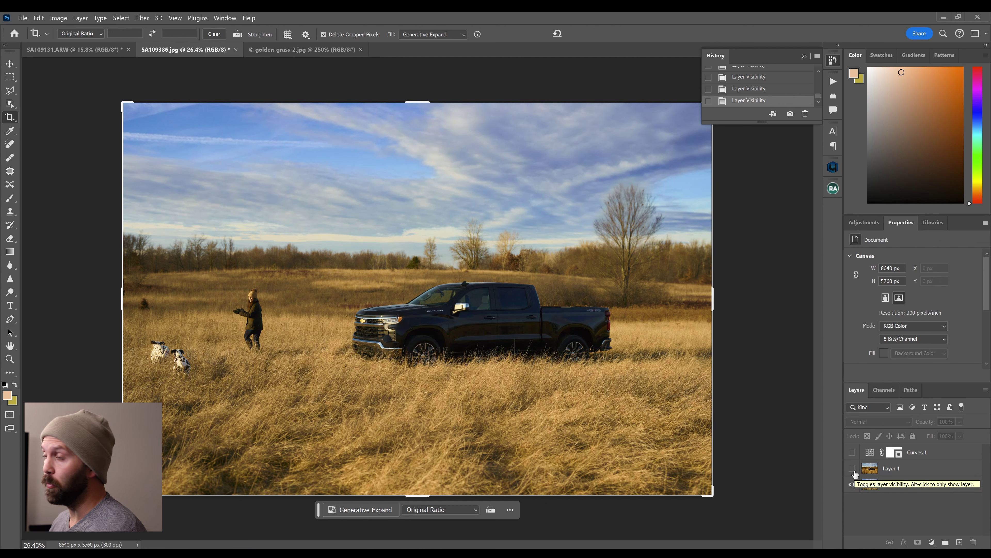
# Make Layer 1 visible again in the truck photo.
pyautogui.click(853, 470)
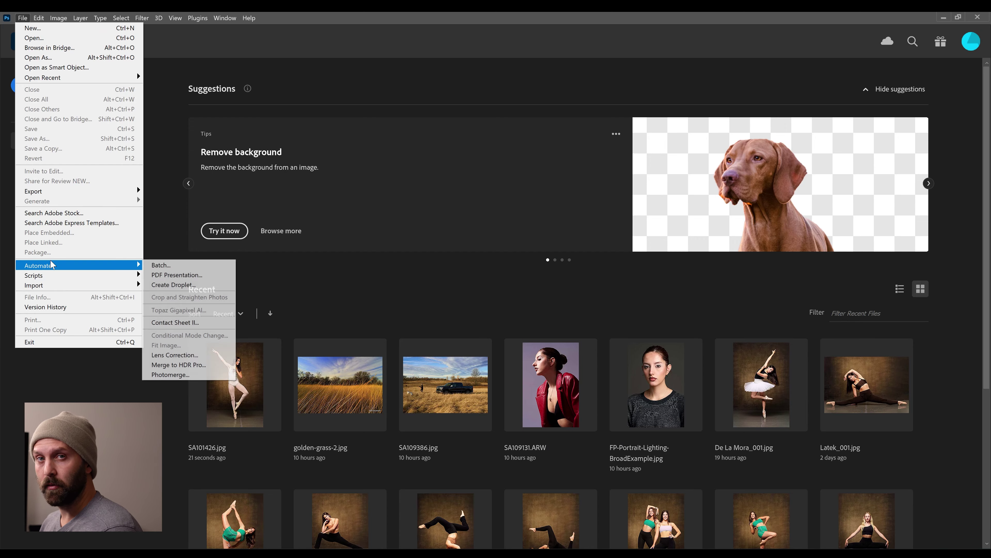
# Batch-process the dancer photos with the Dancers2 action.
pyautogui.click(164, 264)
pyautogui.click(386, 156)
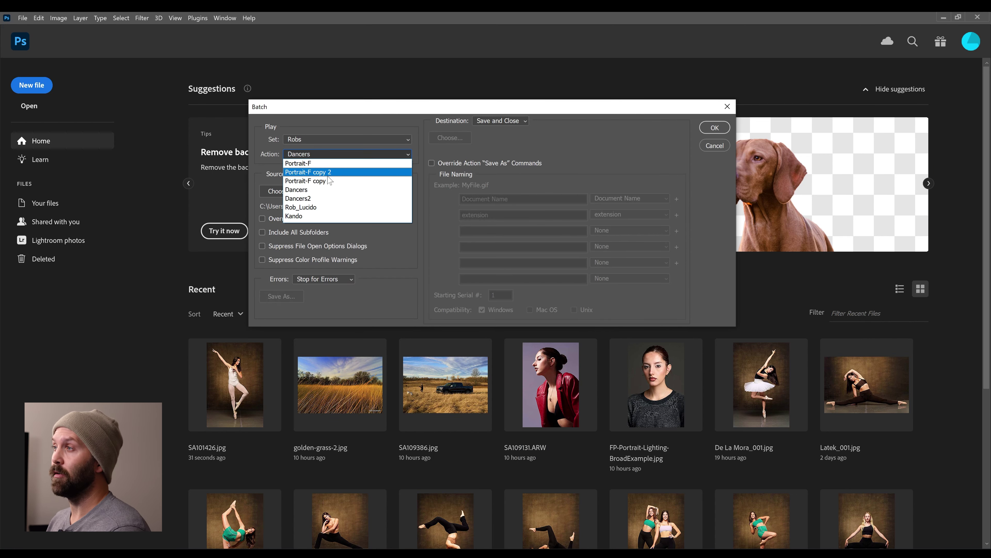
pyautogui.click(391, 168)
pyautogui.click(705, 130)
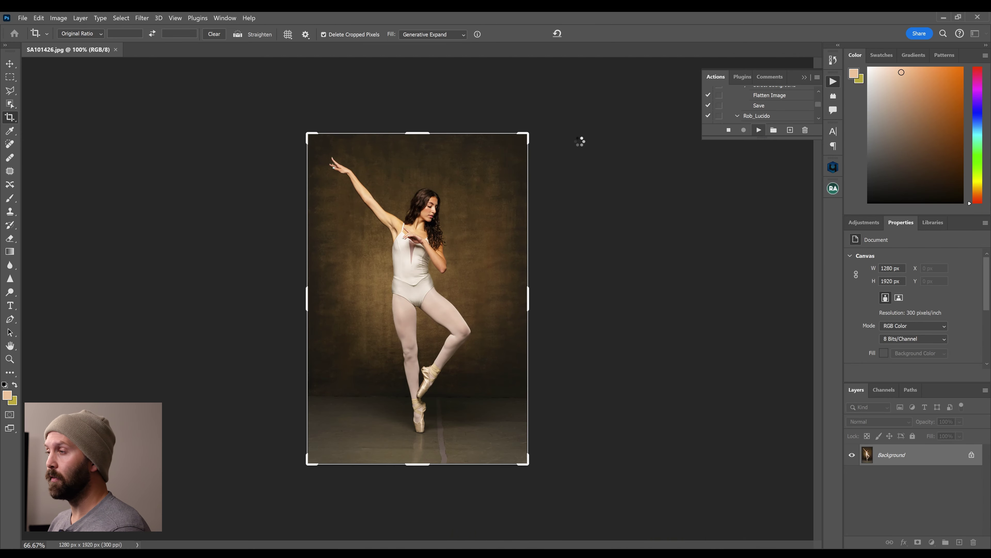